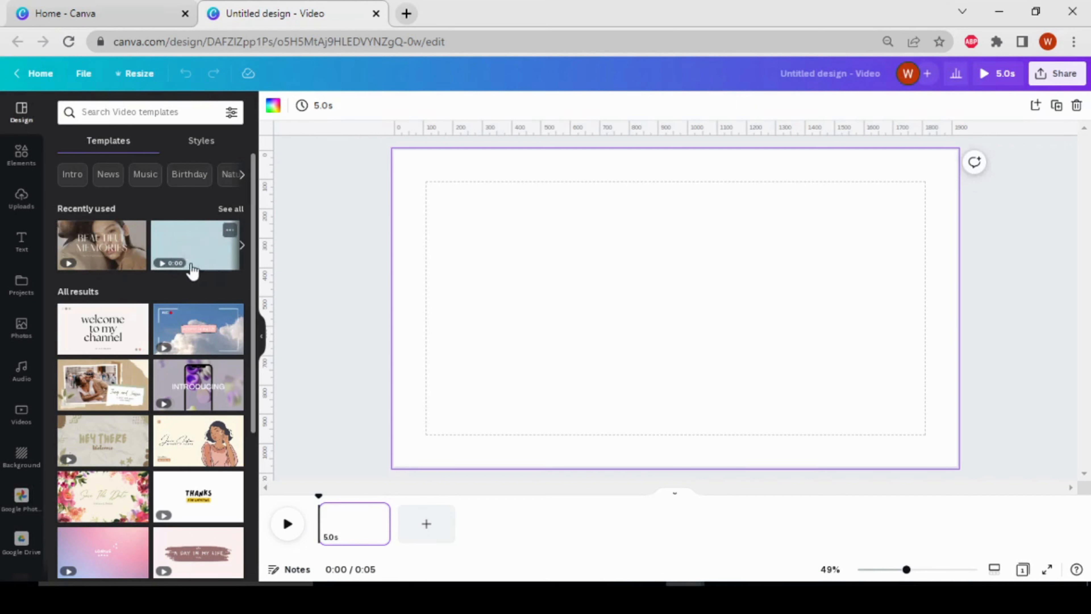
Step: Add the recently used stock video of the woman on the beach to the page and shift it slightly up and left
left_click(20, 426)
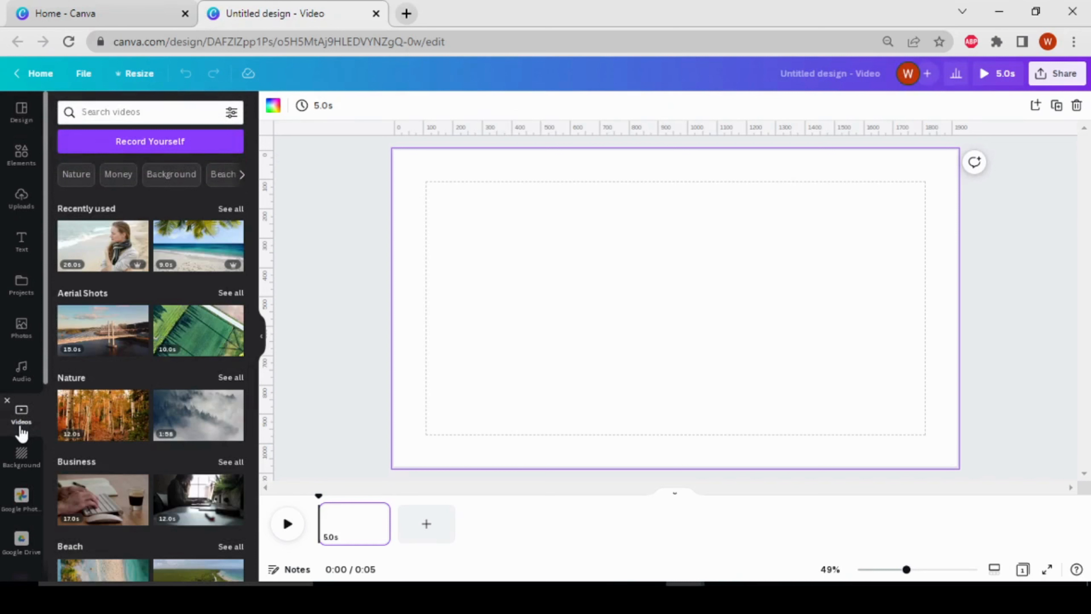
left_click(112, 254)
mouse_move(662, 361)
left_mouse_down()
mouse_move(628, 348)
mouse_move(644, 349)
left_mouse_up()
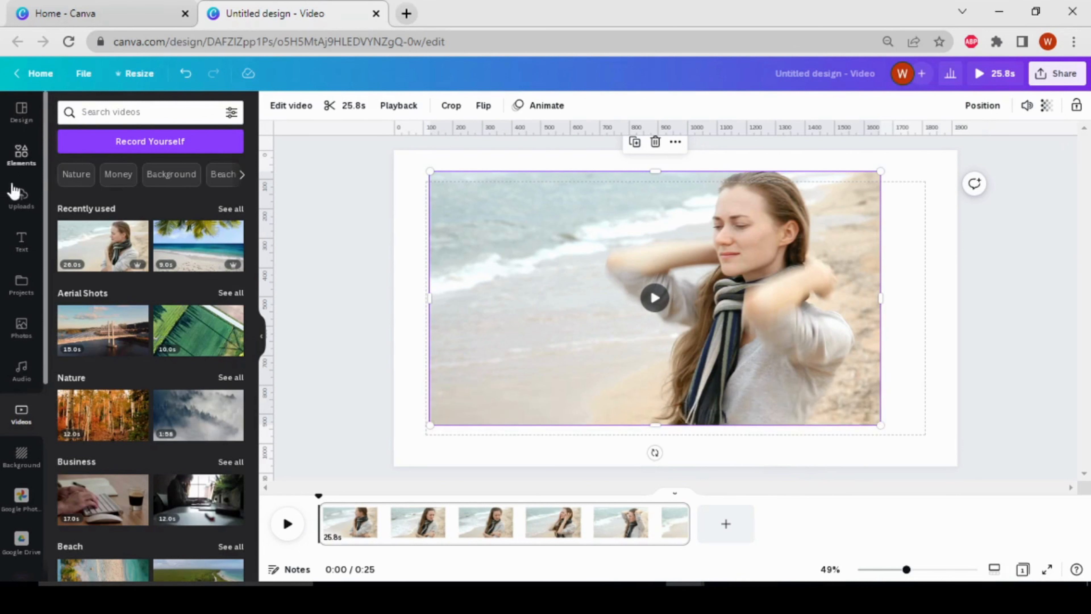
left_click(20, 207)
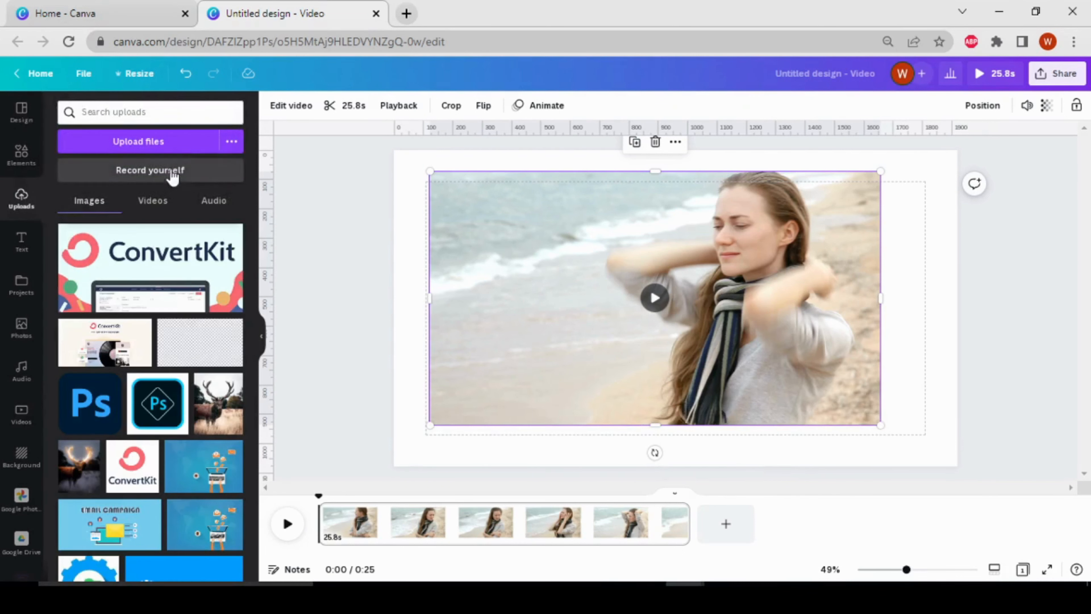
left_click(172, 149)
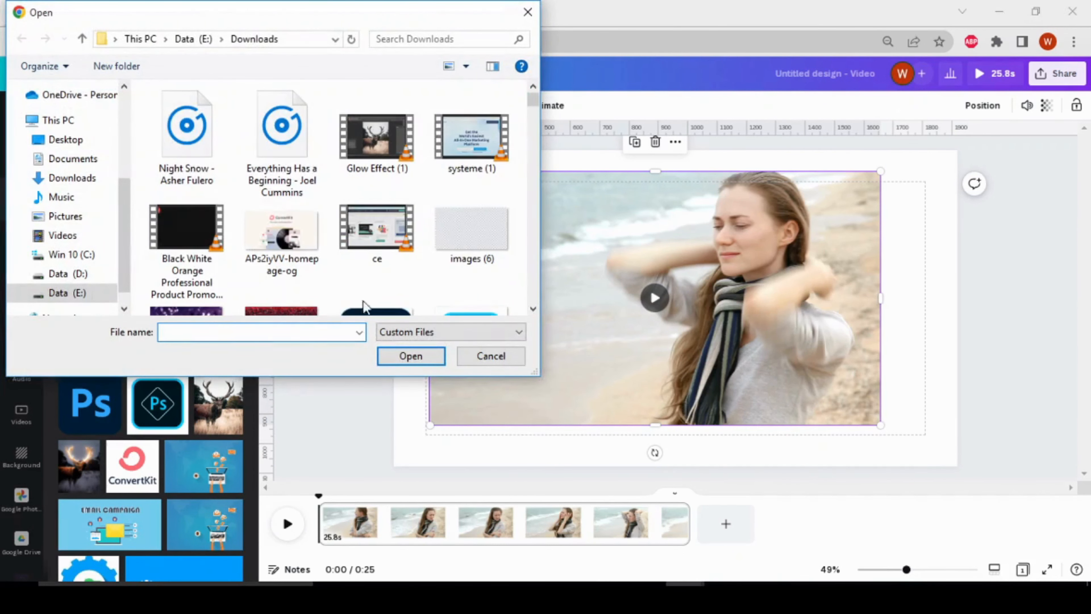
left_click(528, 12)
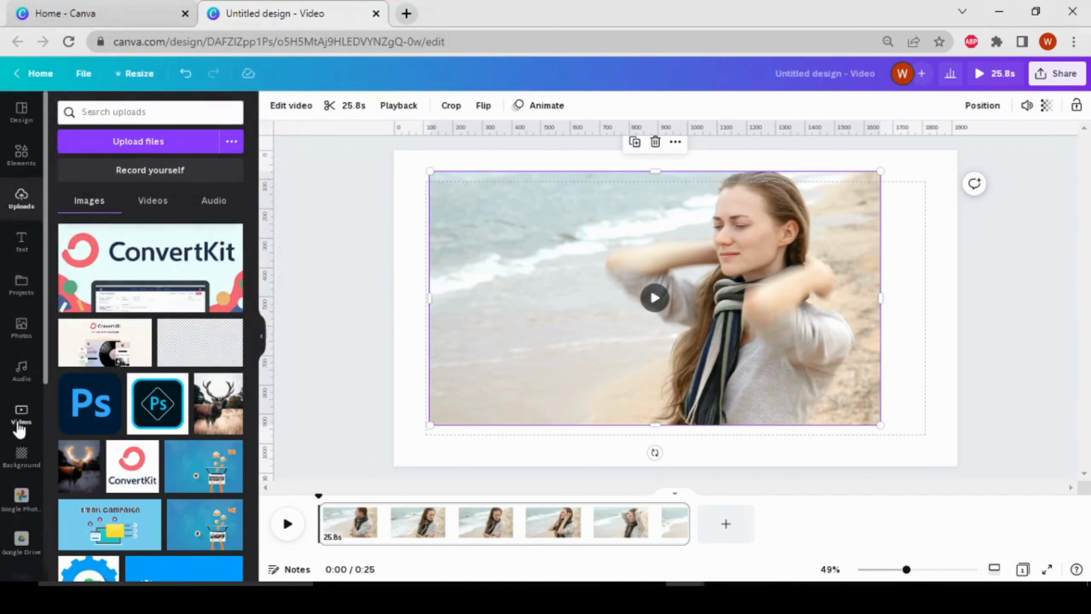
left_click(20, 415)
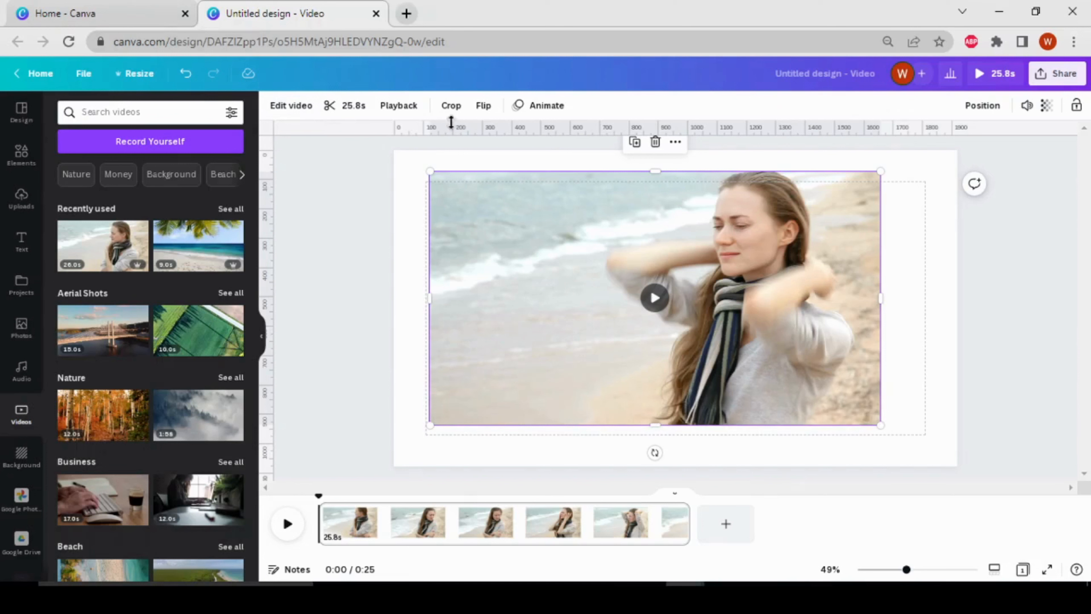
Step: Remove the background from the woman's clip with Background Remover and shrink the clip to about half its size
left_click(296, 114)
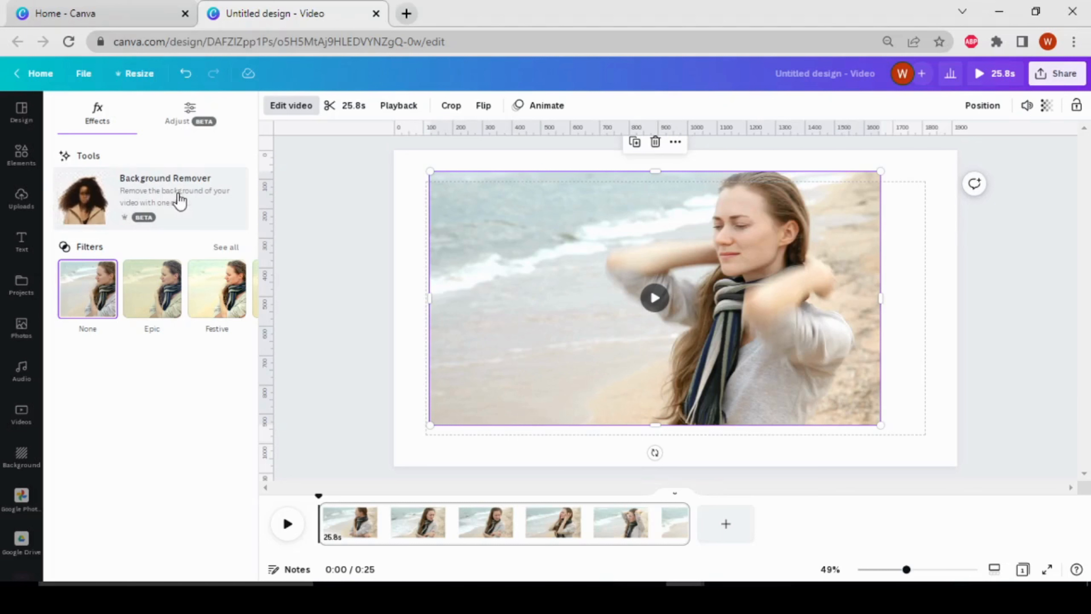
left_click(228, 187)
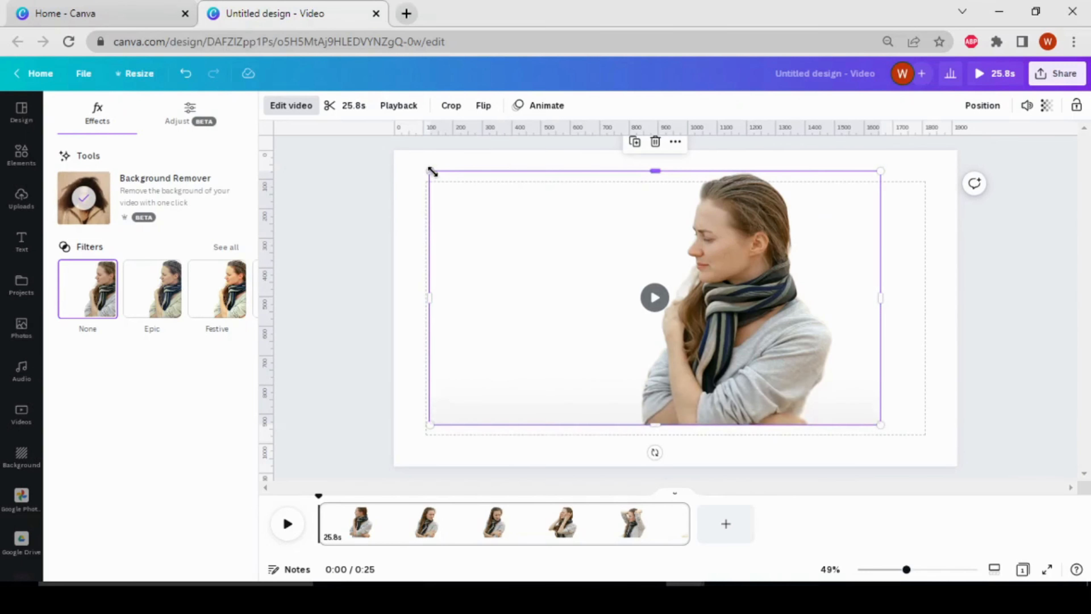
left_click_drag(430, 171, 649, 254)
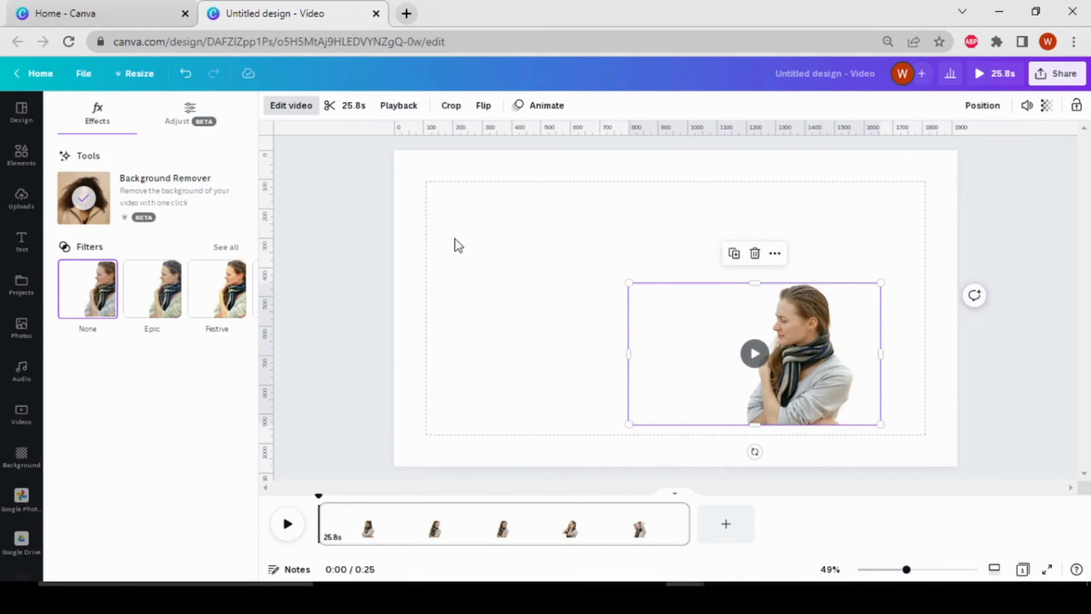
Step: Add the recently used palm beach video and set it as the page background
left_click(27, 417)
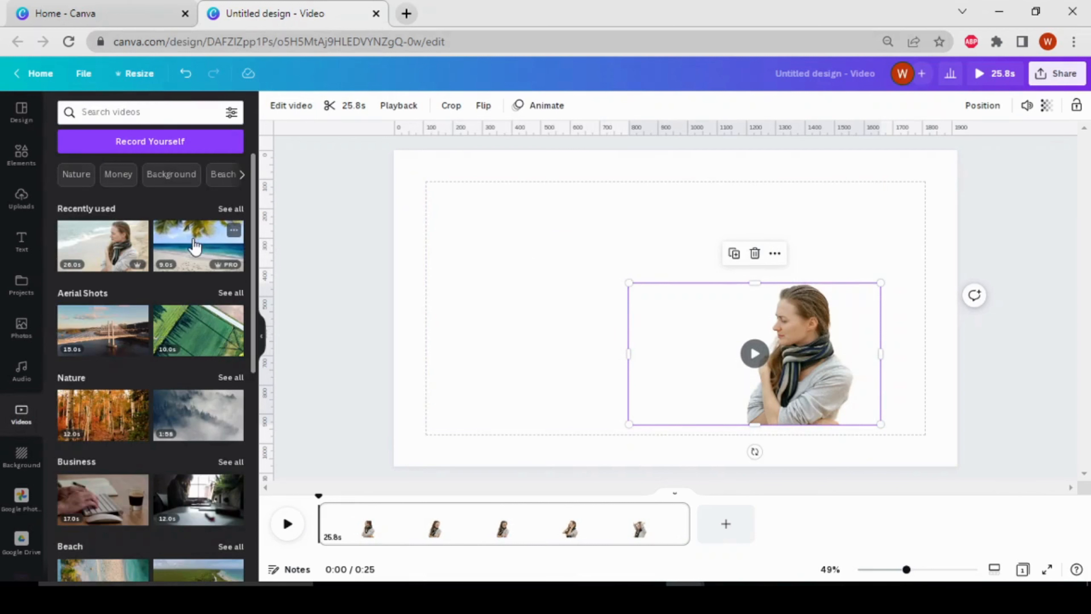
left_click(195, 246)
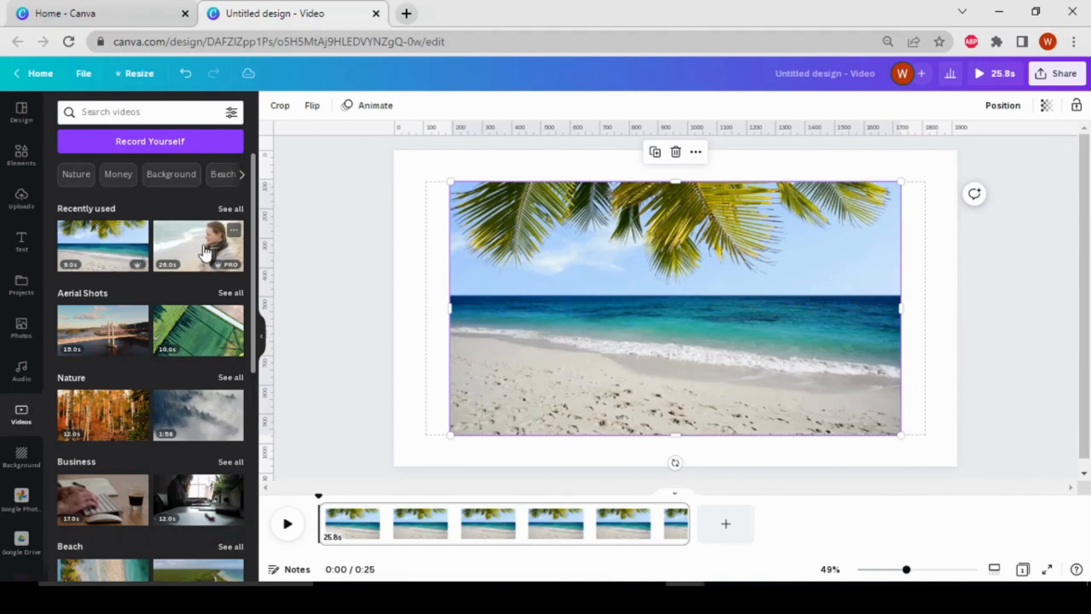
right_click(598, 298)
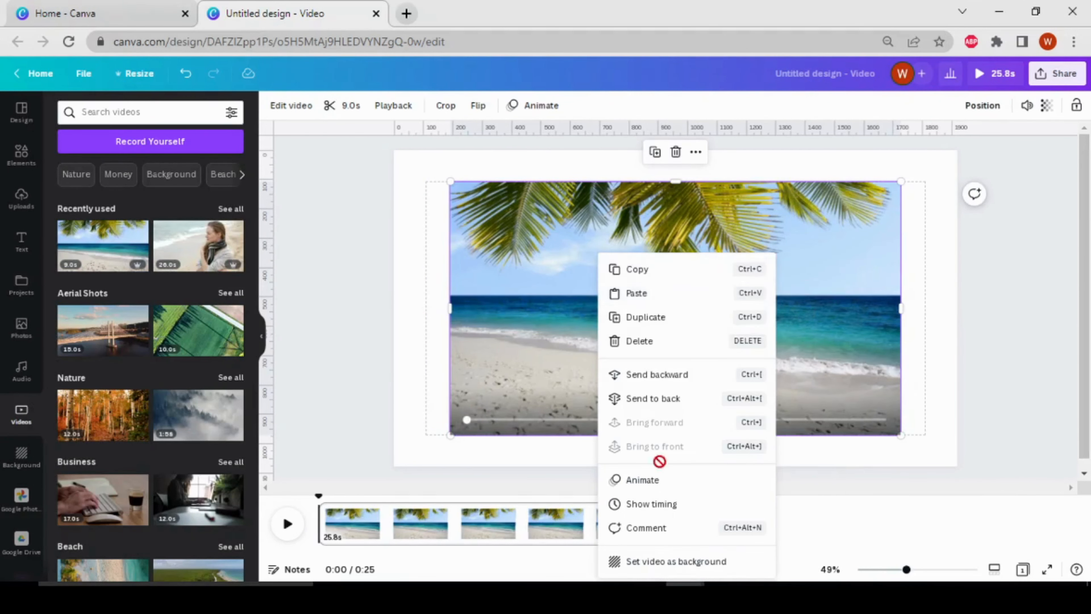
left_click(662, 562)
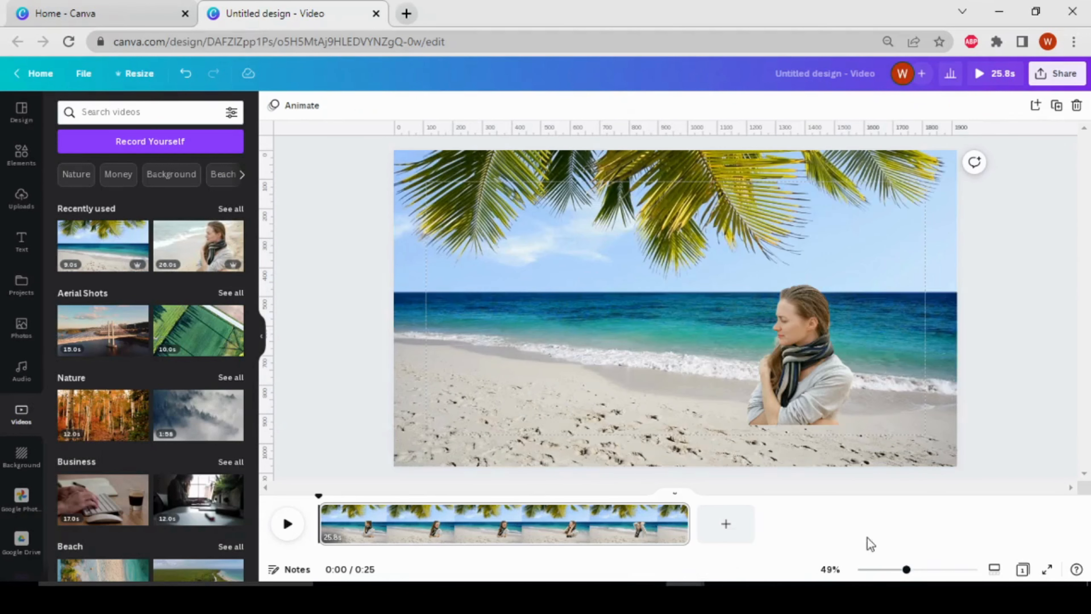
Step: Move the woman's clip to the lower-right corner of the page and enlarge it slightly
left_click_drag(839, 379, 921, 414)
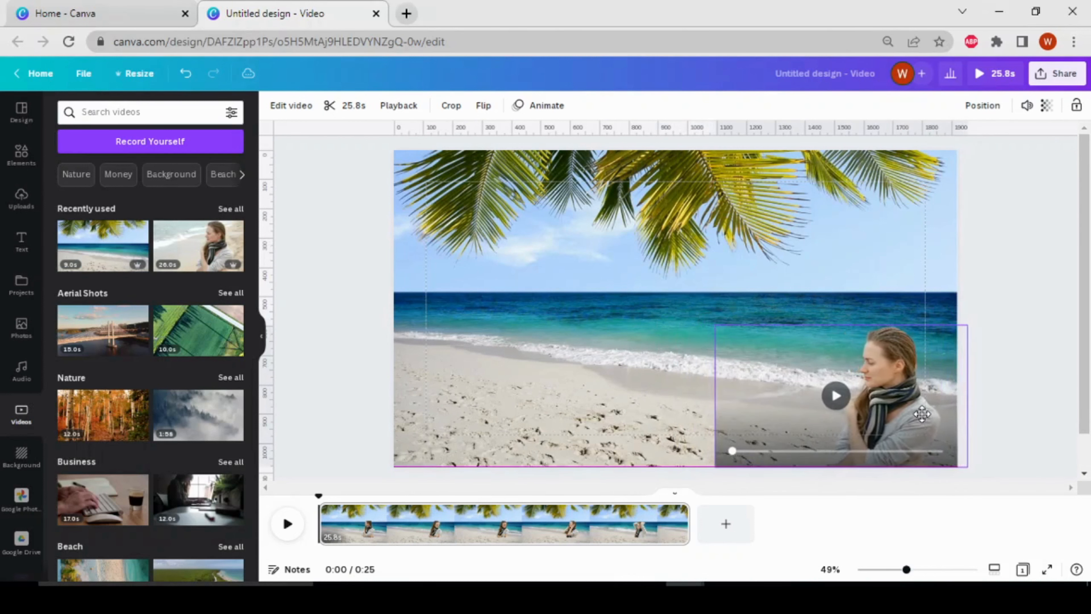
left_click_drag(714, 326, 680, 306)
left_click_drag(899, 420, 907, 426)
left_click(885, 260)
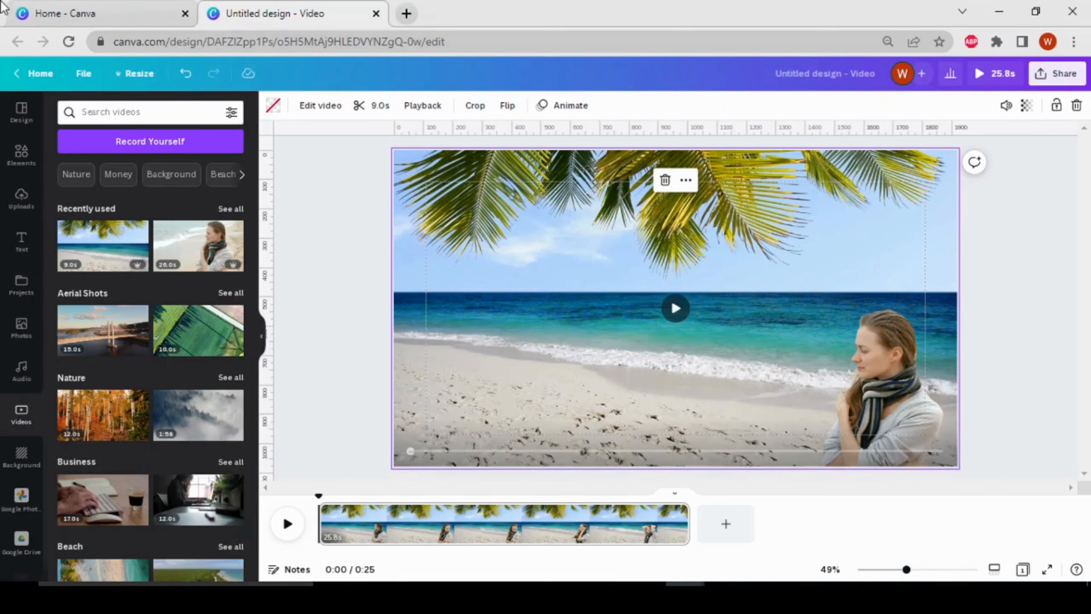
Step: Insert a circular frame and move it to the left half of the beach scene
left_click(19, 165)
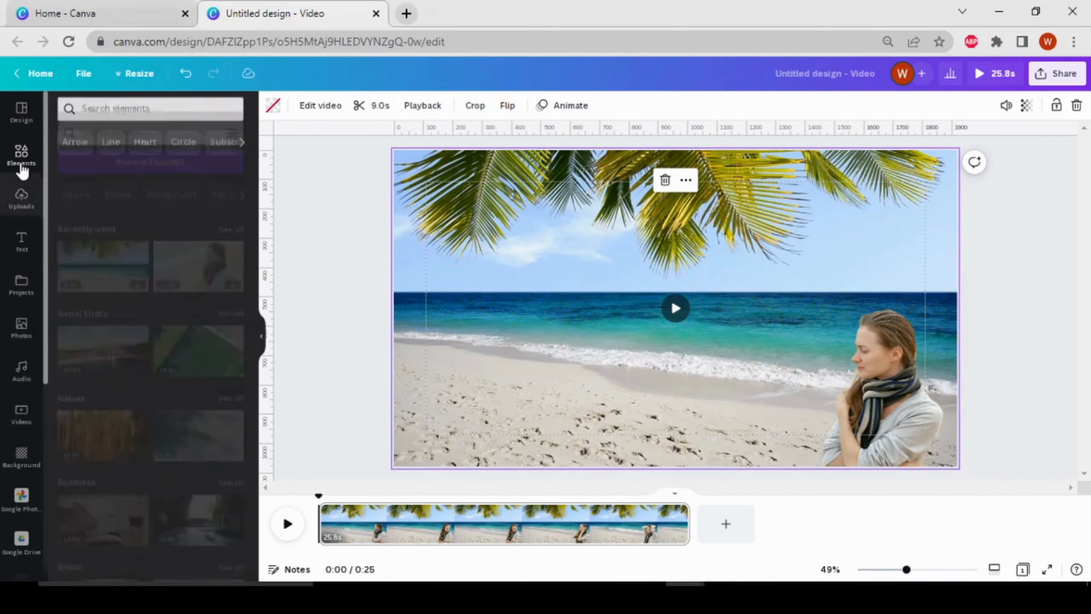
scroll(195, 339, "down", 10)
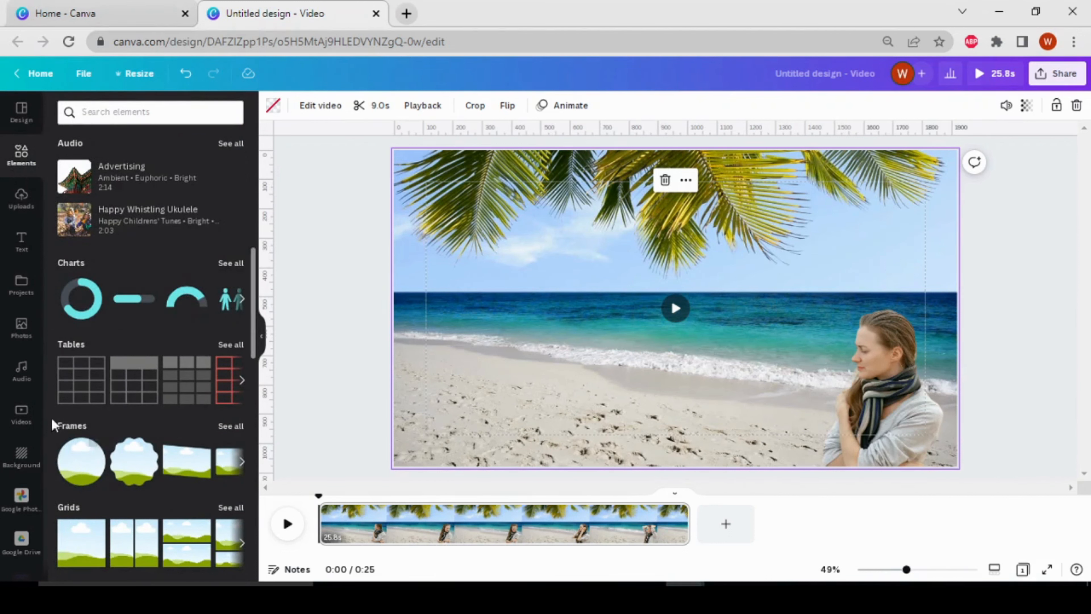
left_click(76, 468)
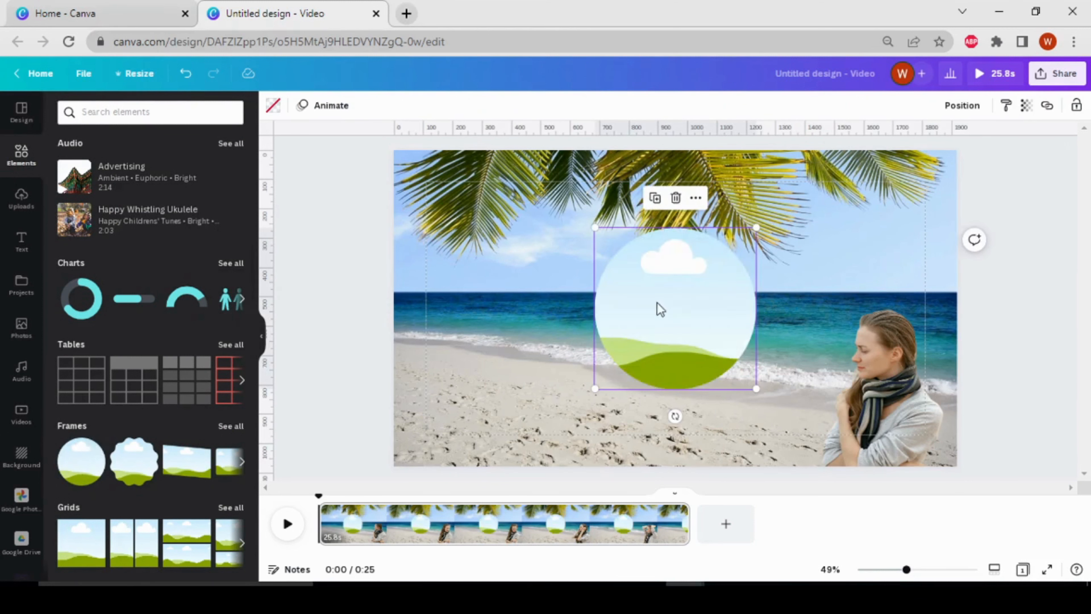
left_click_drag(633, 322, 528, 337)
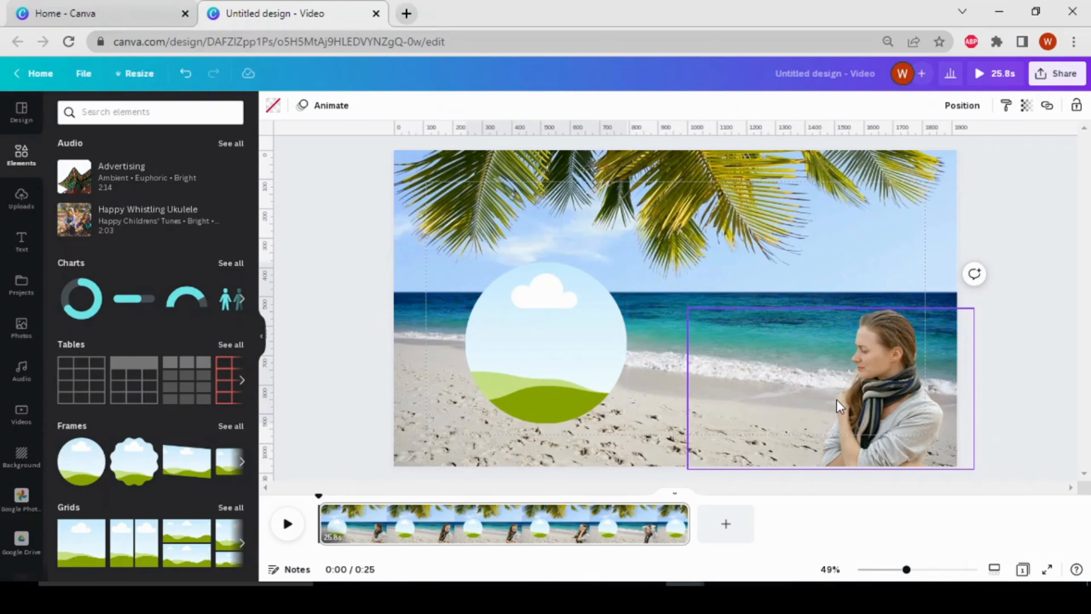
Step: Place the woman's clip inside the circular frame and shift it so she sits centred within the frame
left_click_drag(833, 397, 548, 346)
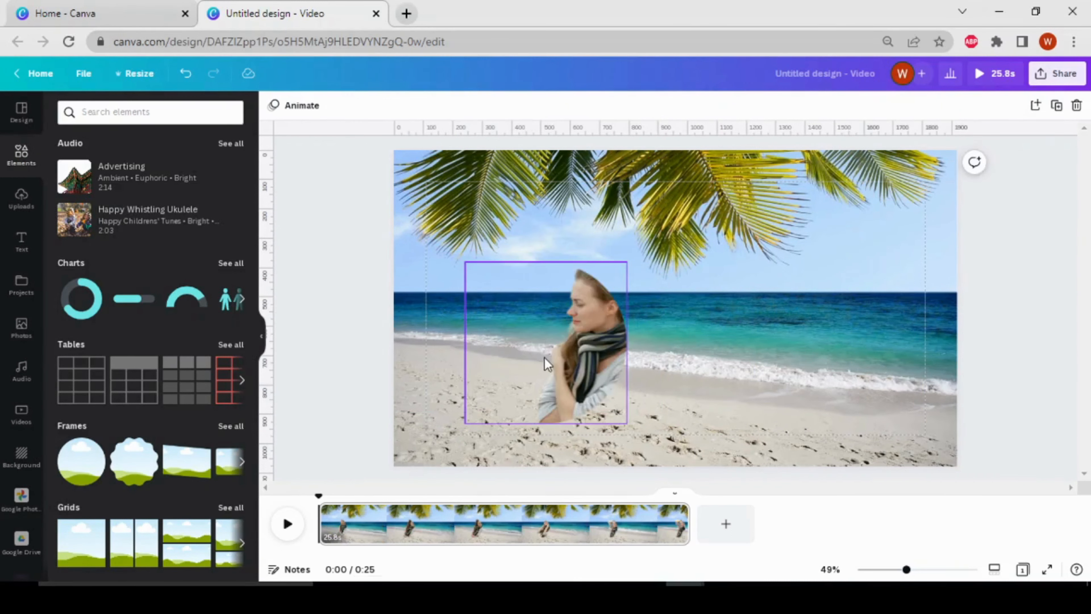
left_click(555, 351)
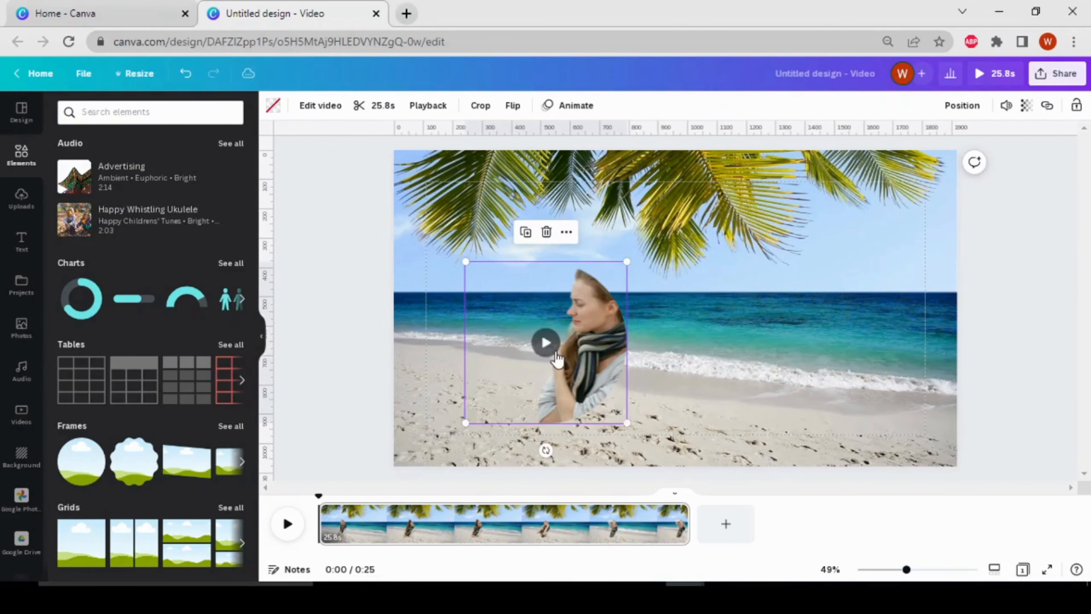
double_click(590, 355)
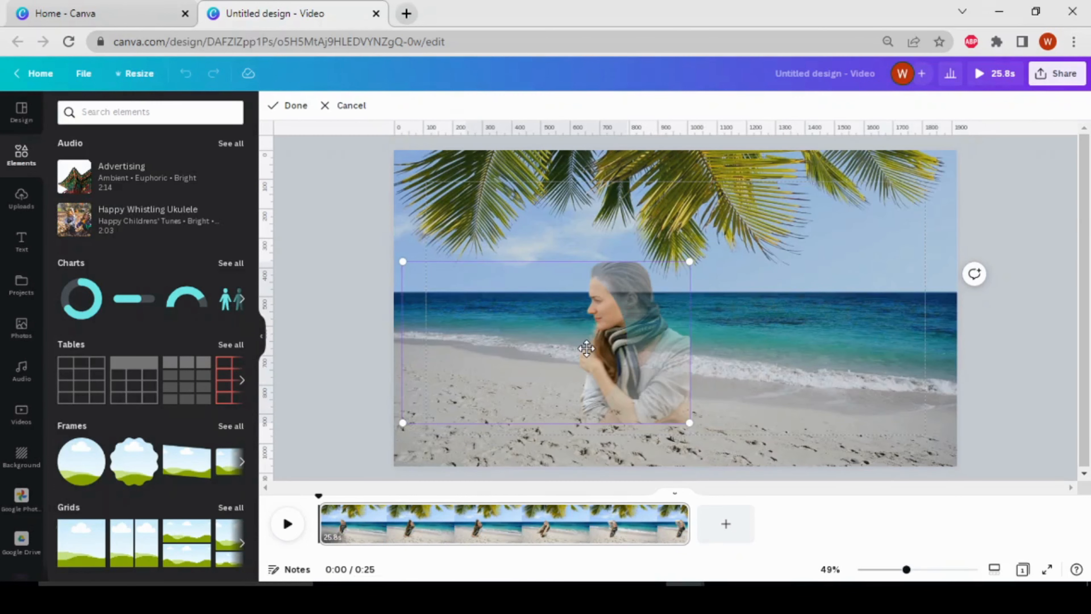
left_click_drag(586, 348, 499, 374)
key("Return")
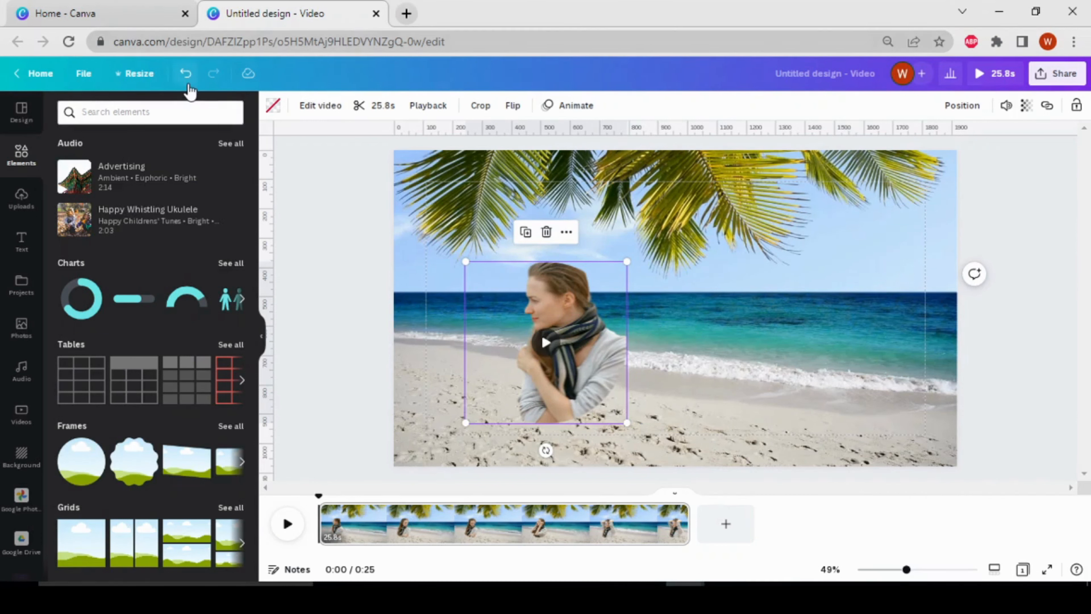
Step: Undo placing the woman's clip in the circular frame and delete the empty frame
left_click(185, 74)
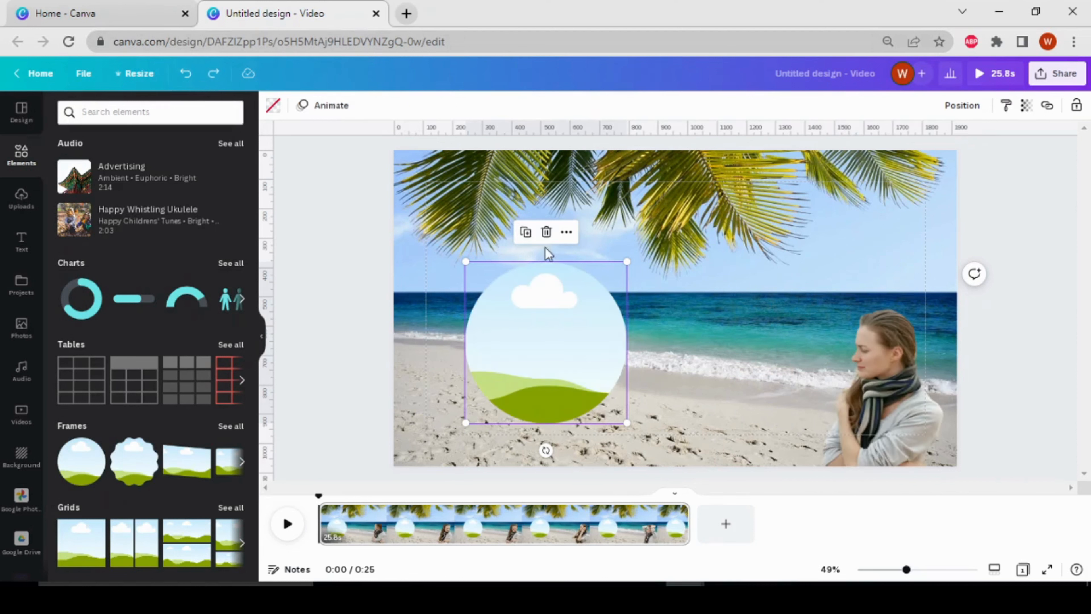
left_click(546, 232)
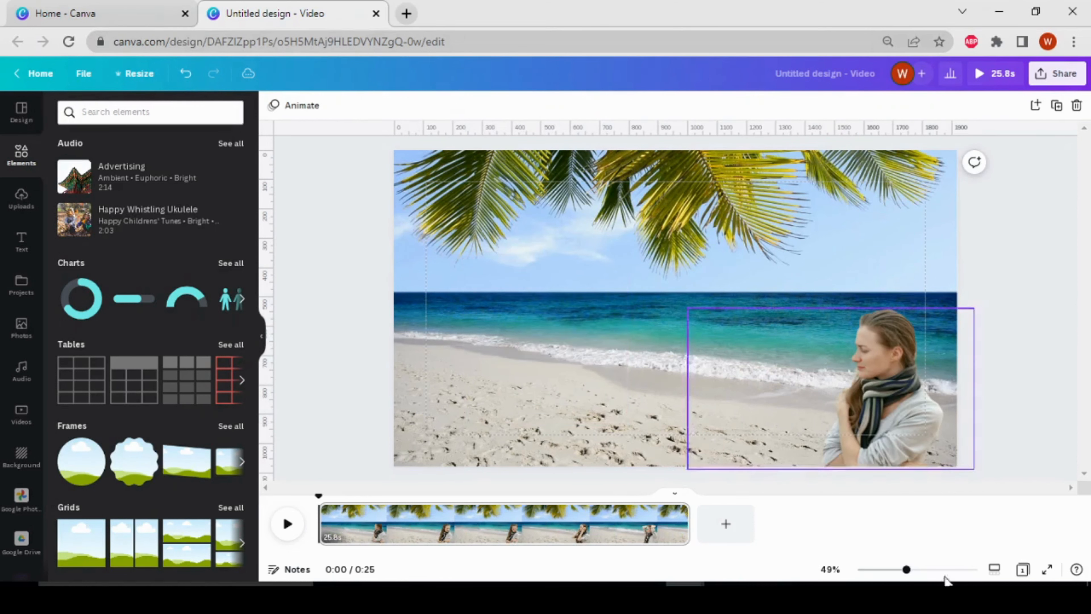
Step: Flip the woman's clip horizontally and move it to the lower-left corner of the page
left_click(914, 398)
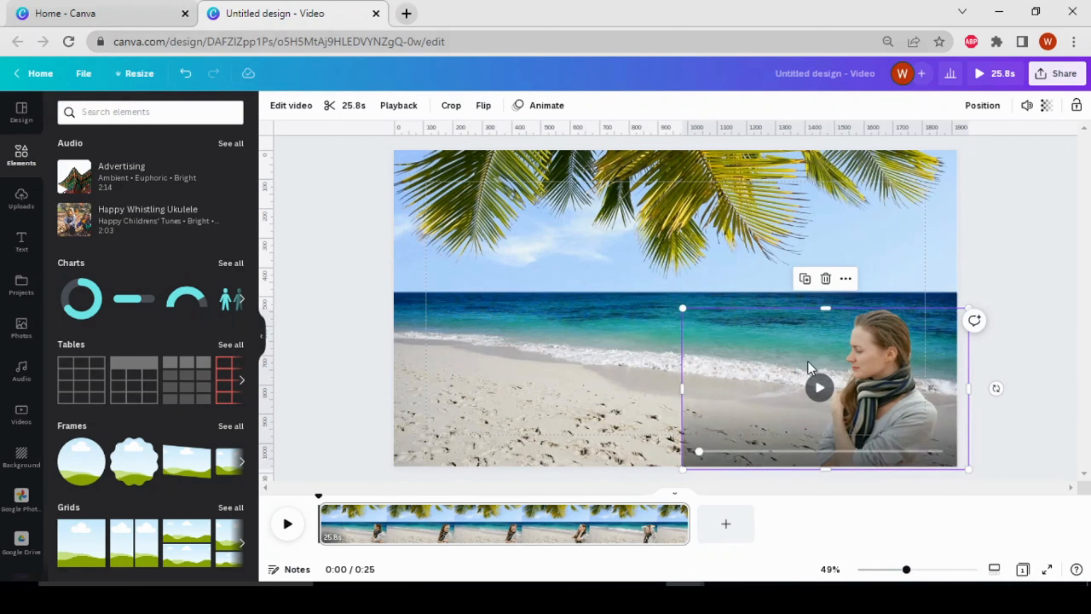
left_click(484, 107)
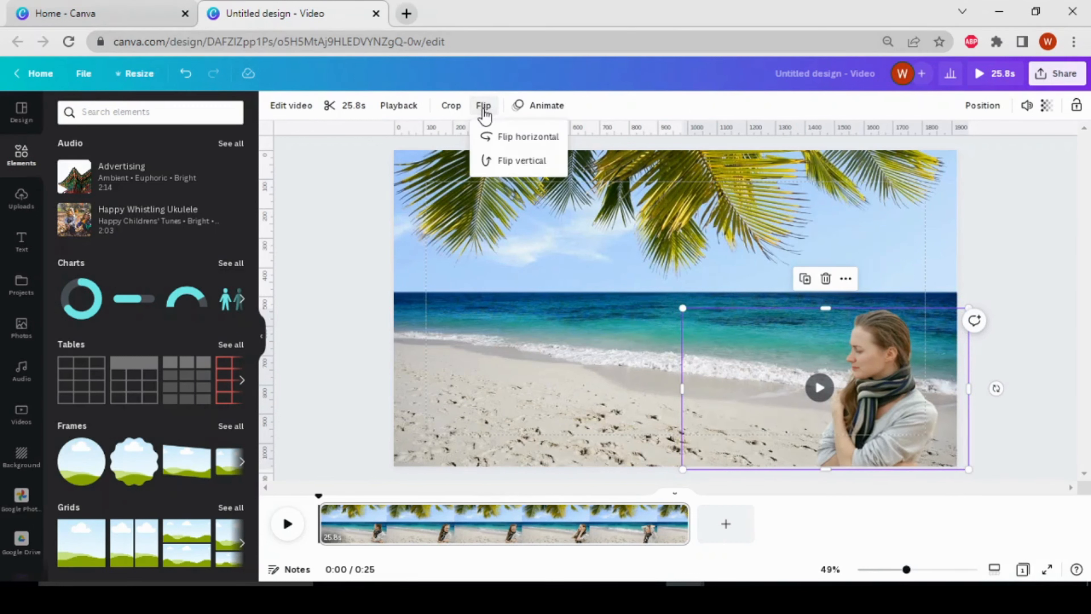
left_click(513, 146)
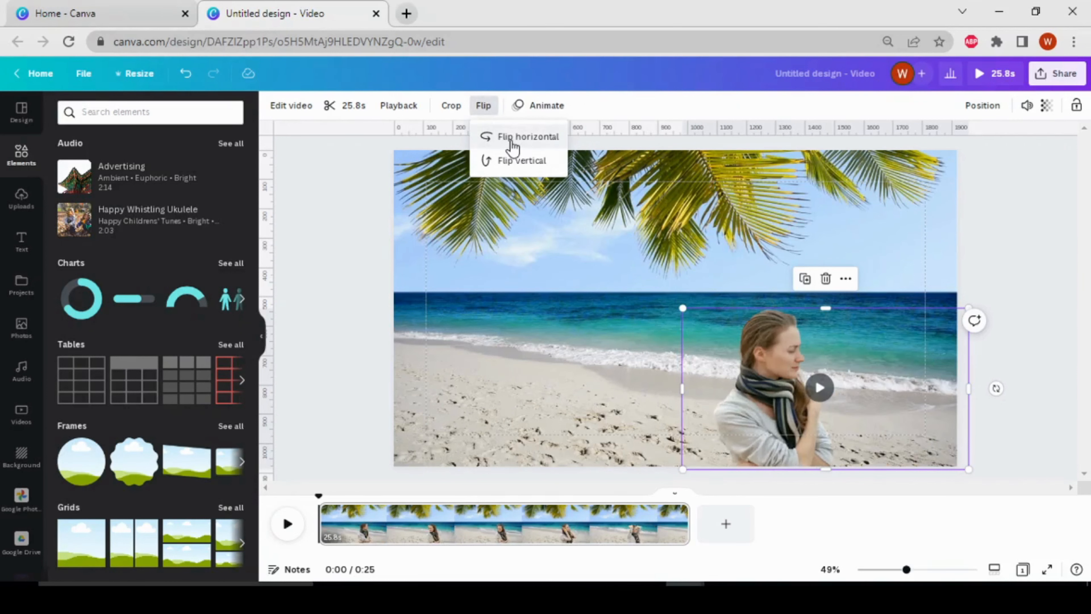
left_click(520, 165)
left_click(520, 163)
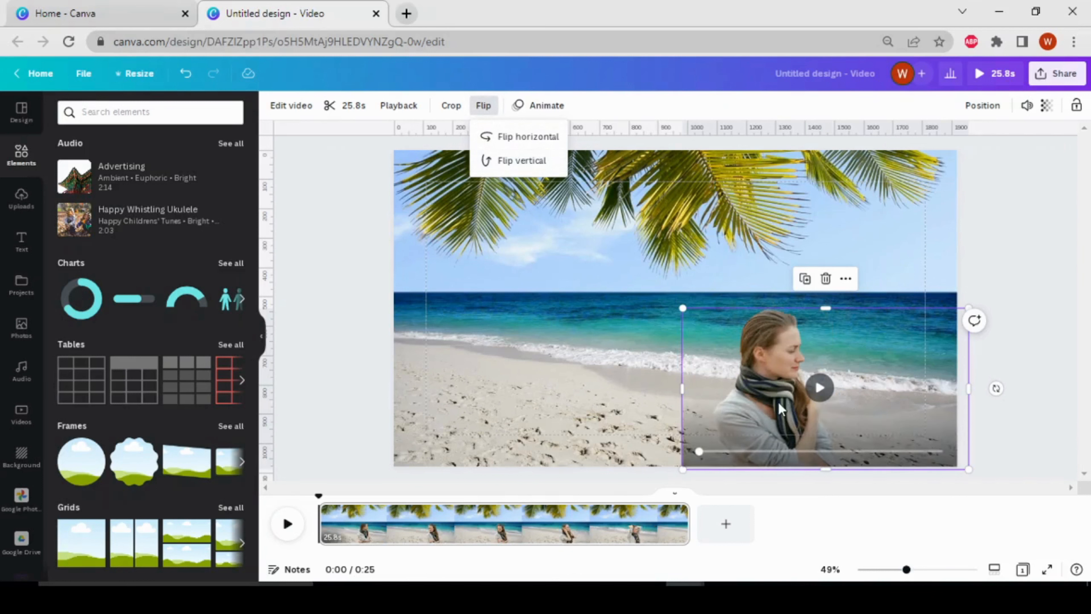
left_click_drag(781, 402, 470, 396)
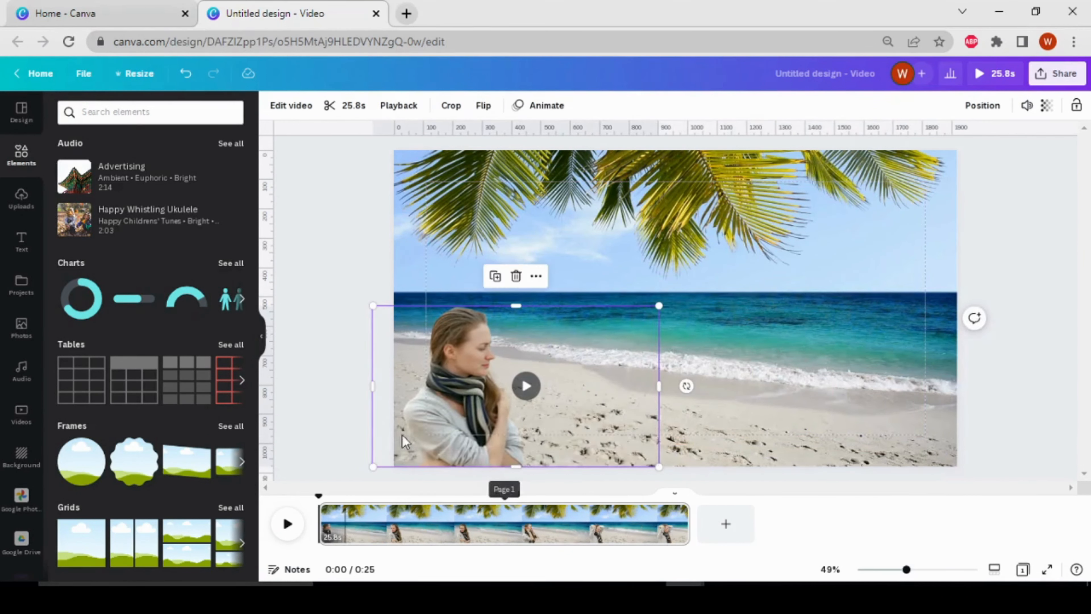
Step: Preview the first few seconds of the combined video and pause it
left_click(288, 524)
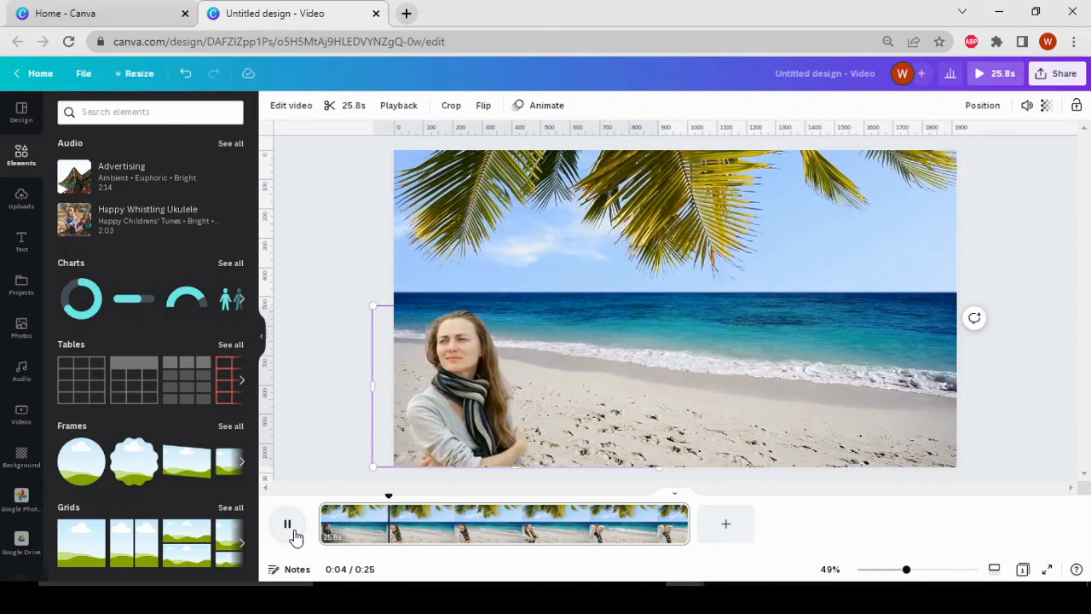
left_click(294, 533)
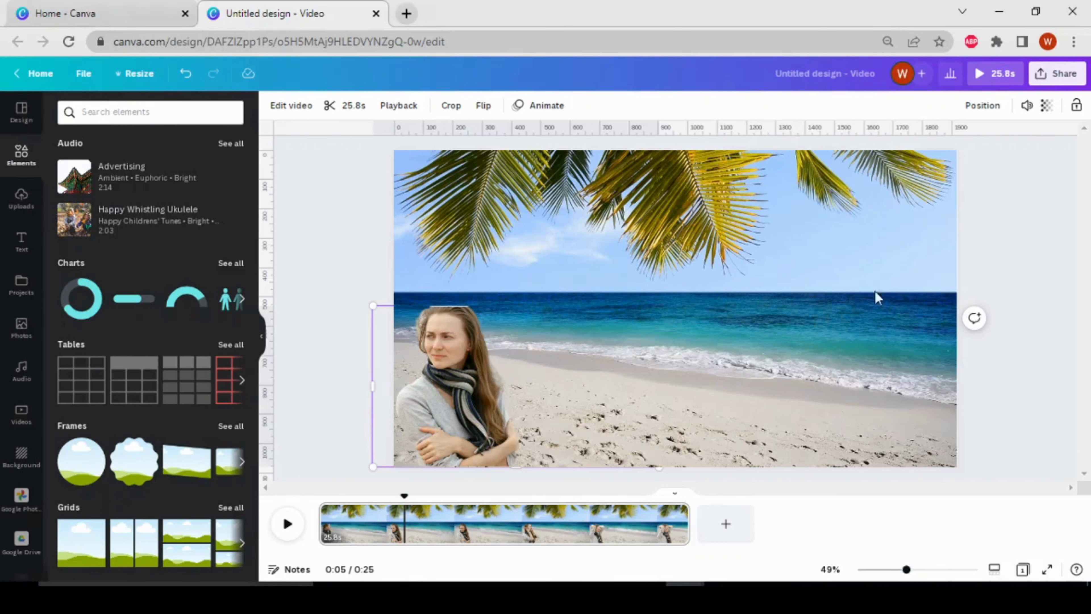
Step: Try the 4K (UHD) and 1080p (HD) quality options in the MP4 download settings, and close them without downloading
left_click(1058, 73)
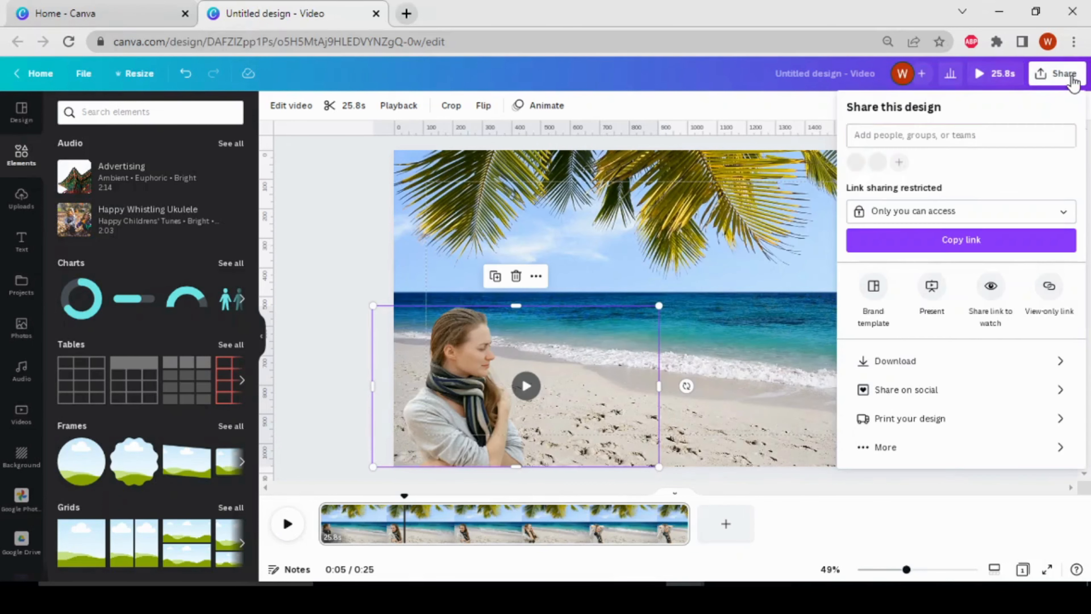
left_click(918, 373)
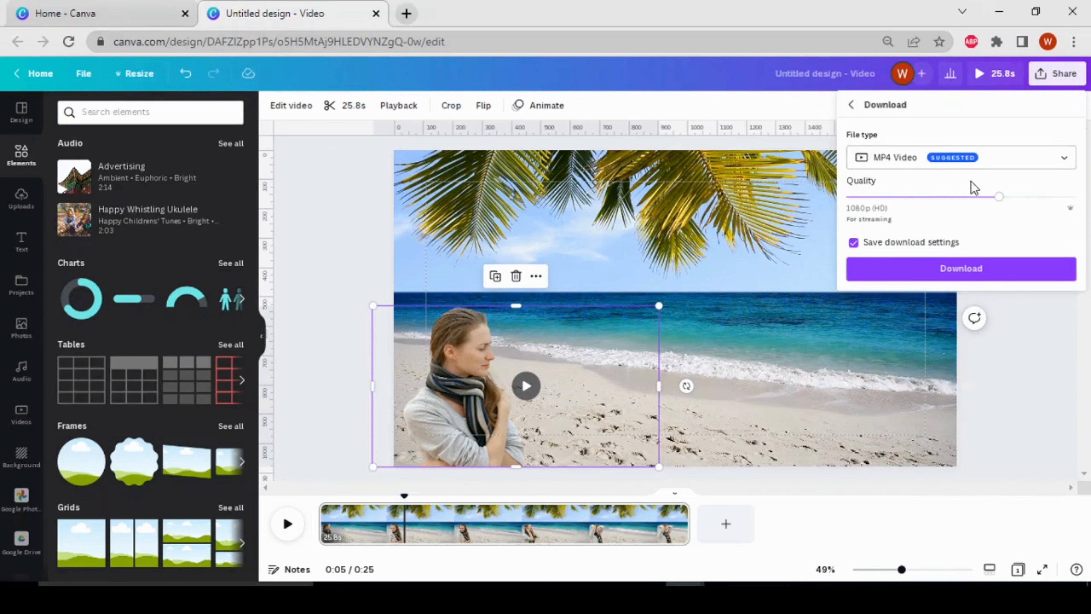
left_click_drag(1000, 198, 1088, 201)
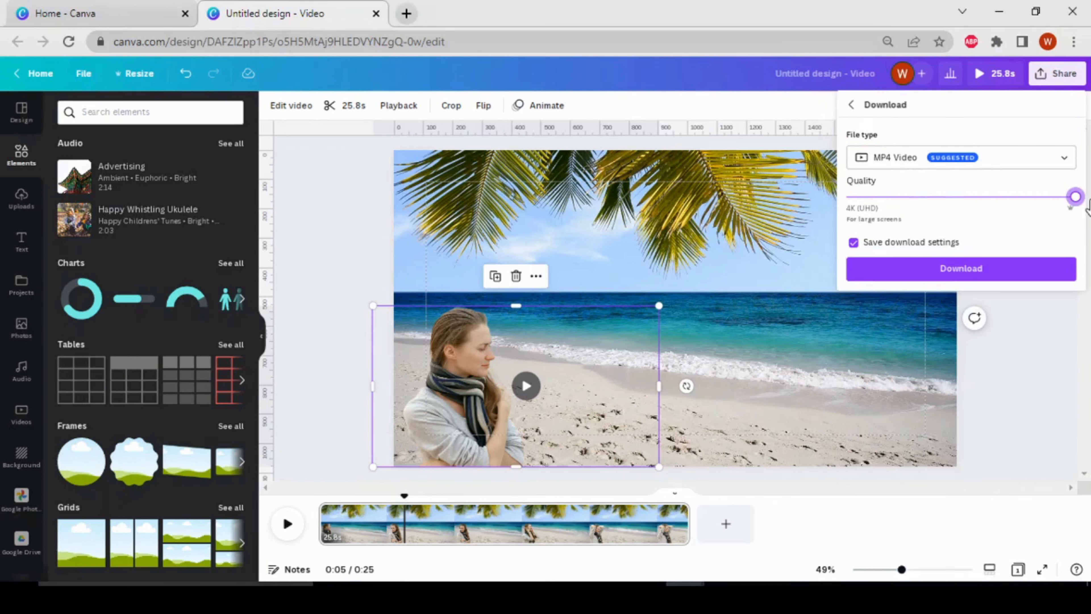
left_click(1024, 209)
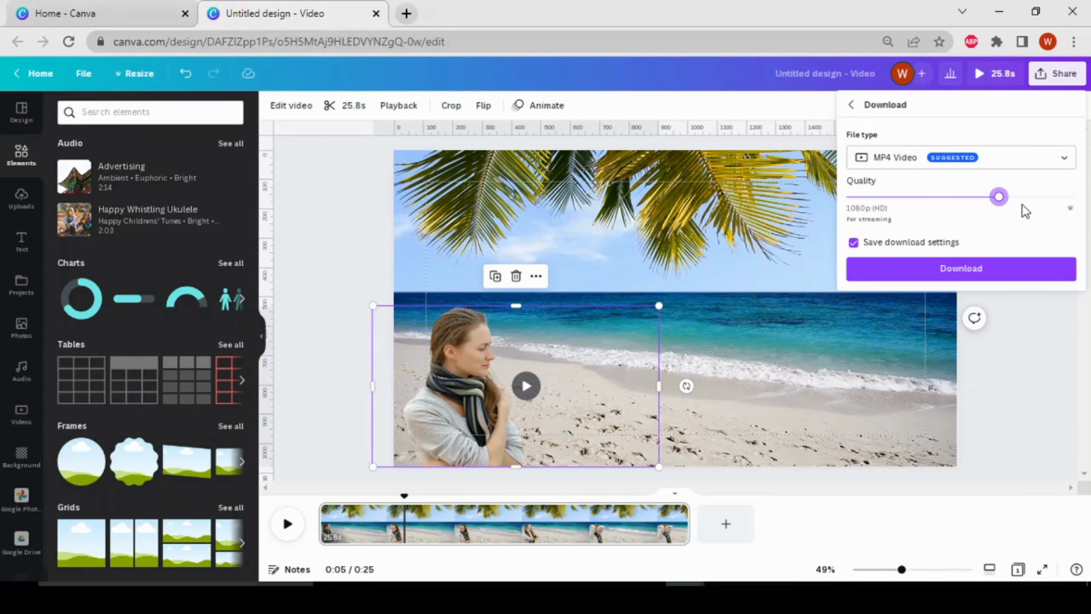
key("Right")
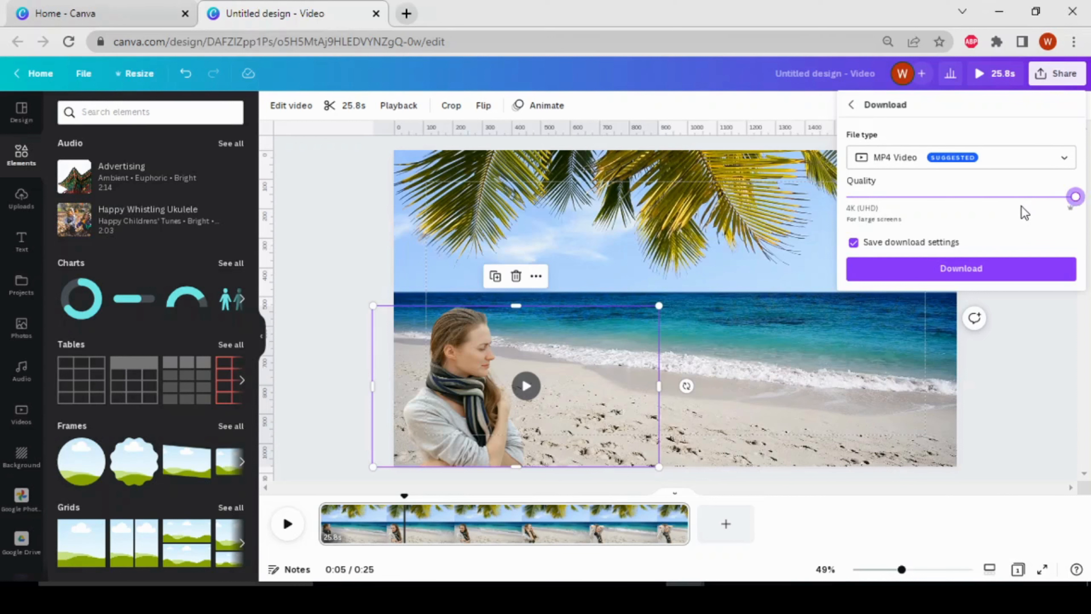
left_click(1027, 198)
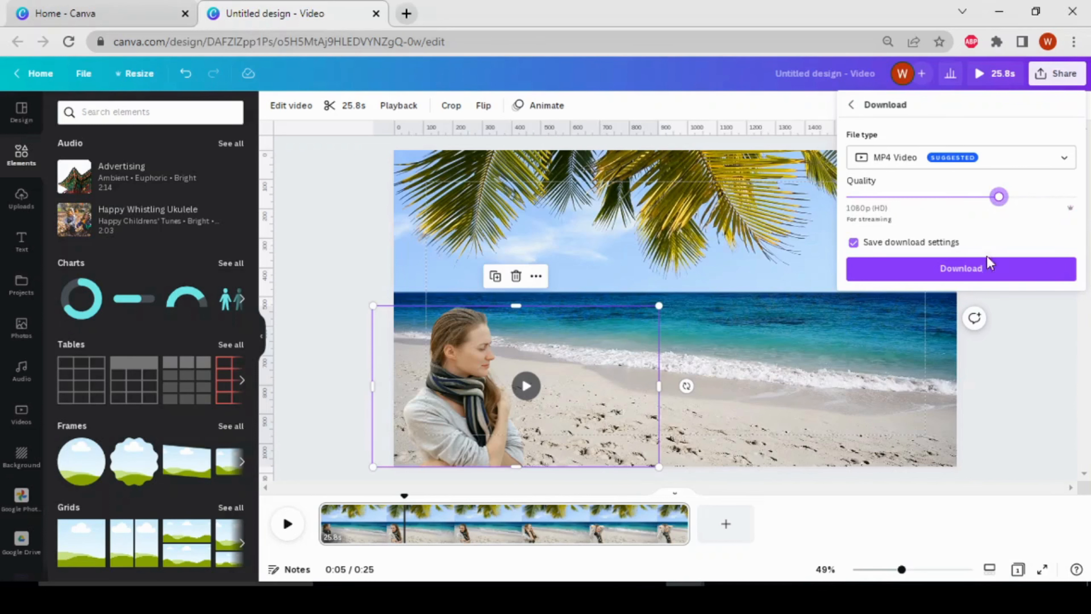
left_click(1043, 379)
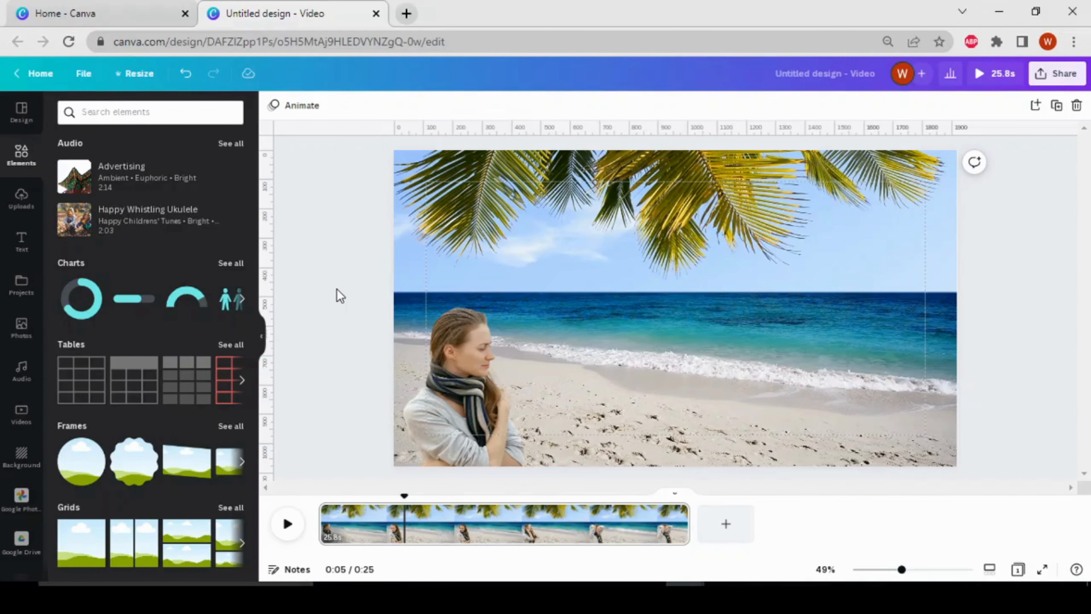